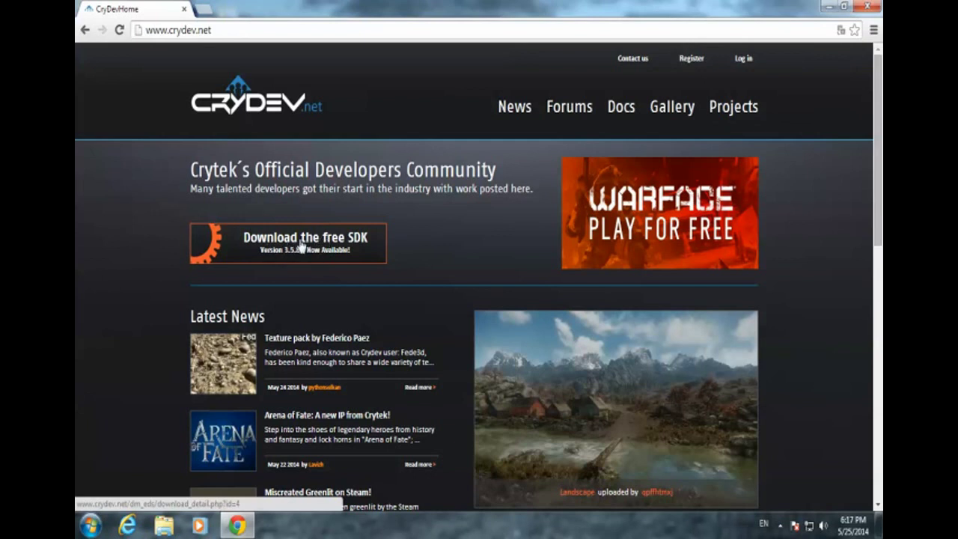
Step: View the CRYENGINE Free SDK download page on crydev.net and close the browser
click(302, 246)
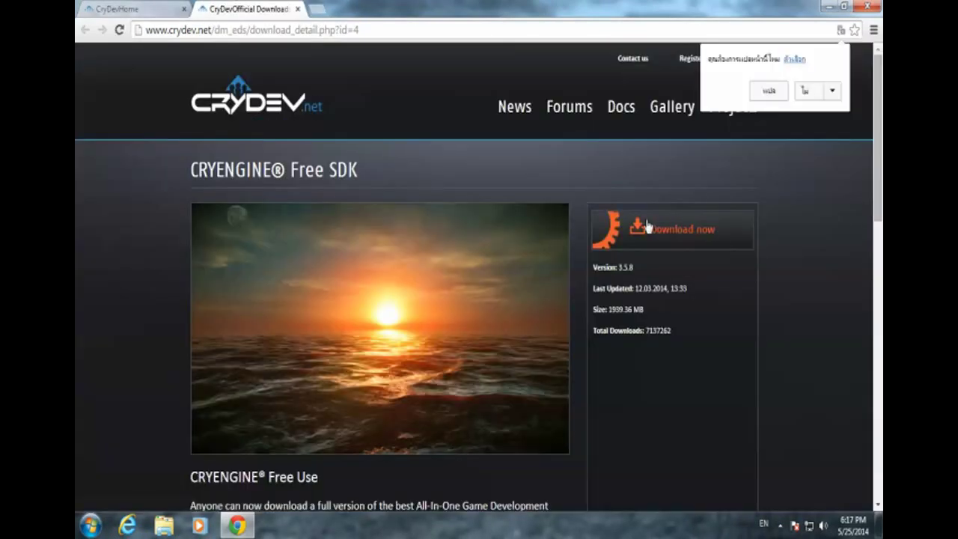
click(298, 9)
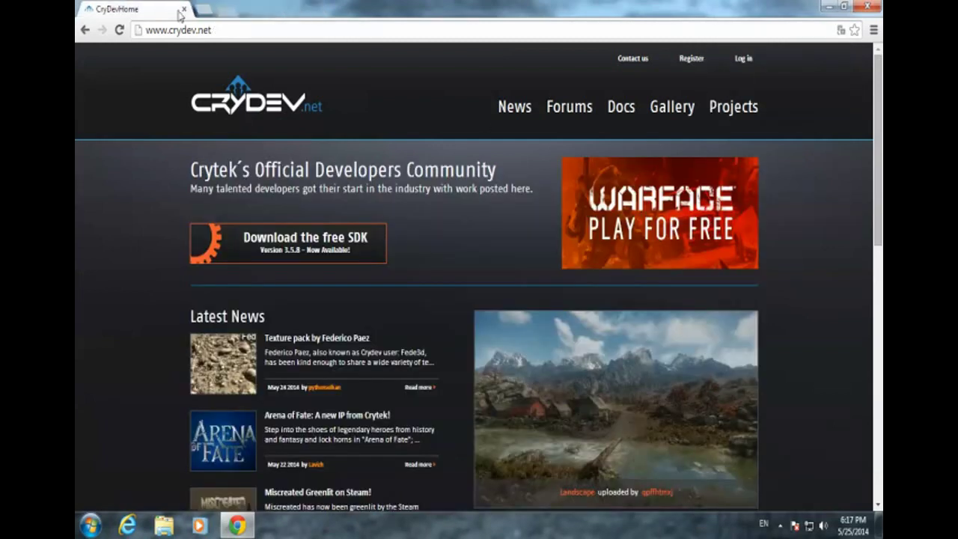
click(184, 9)
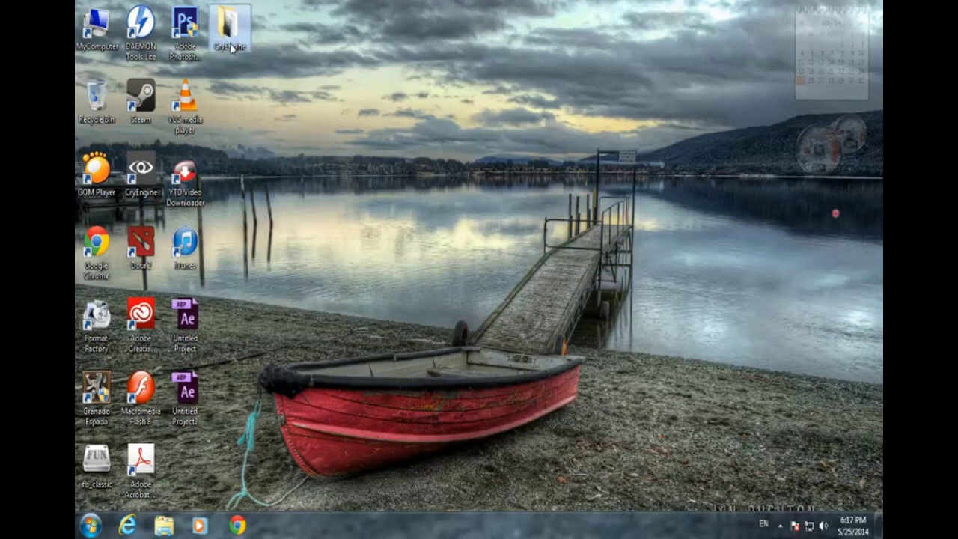
Step: Open the CryEngine folder on the desktop, compare its Bin32 and Bin64 subfolders, and reposition the folder window
double_click(230, 45)
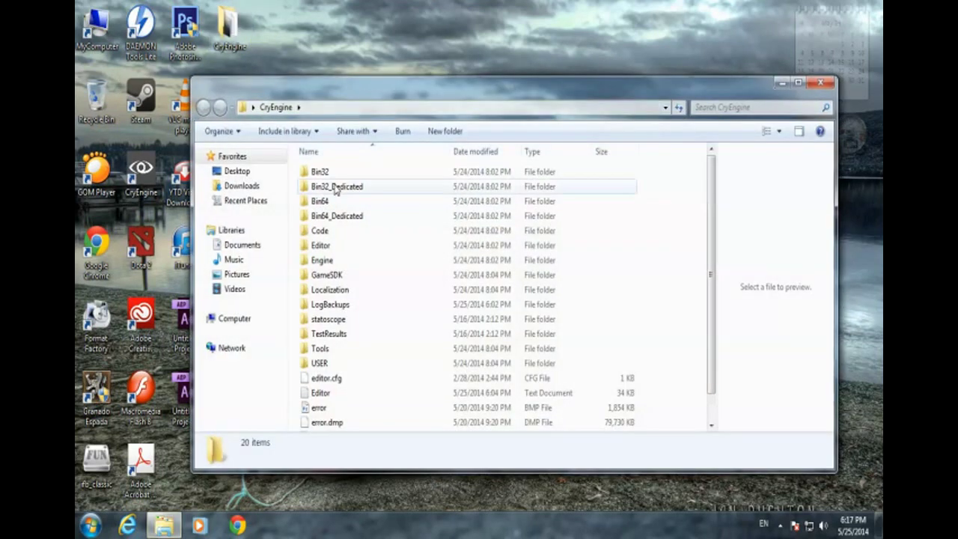
click(326, 172)
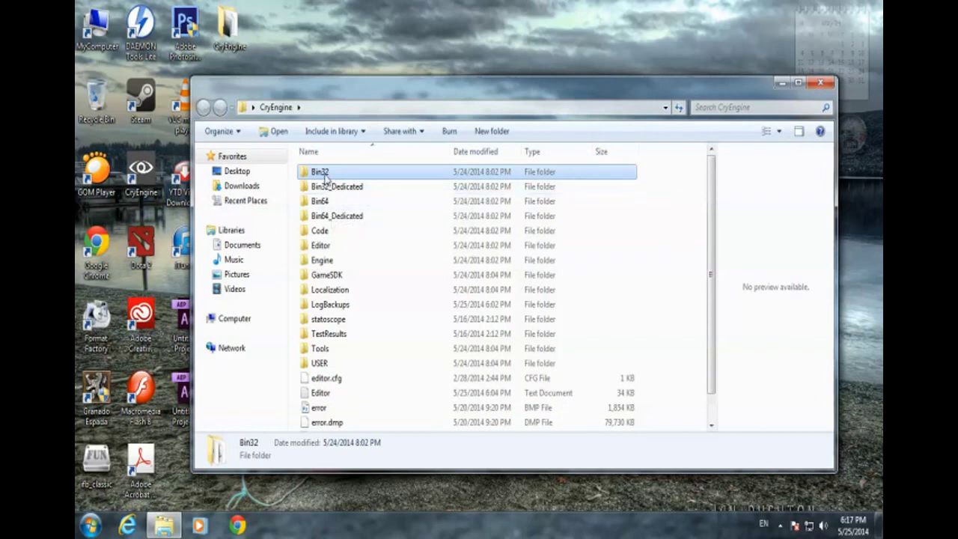
click(327, 200)
click(330, 173)
click(327, 201)
click(329, 173)
click(322, 203)
click(329, 172)
click(325, 202)
click(328, 173)
drag(331, 96, 390, 89)
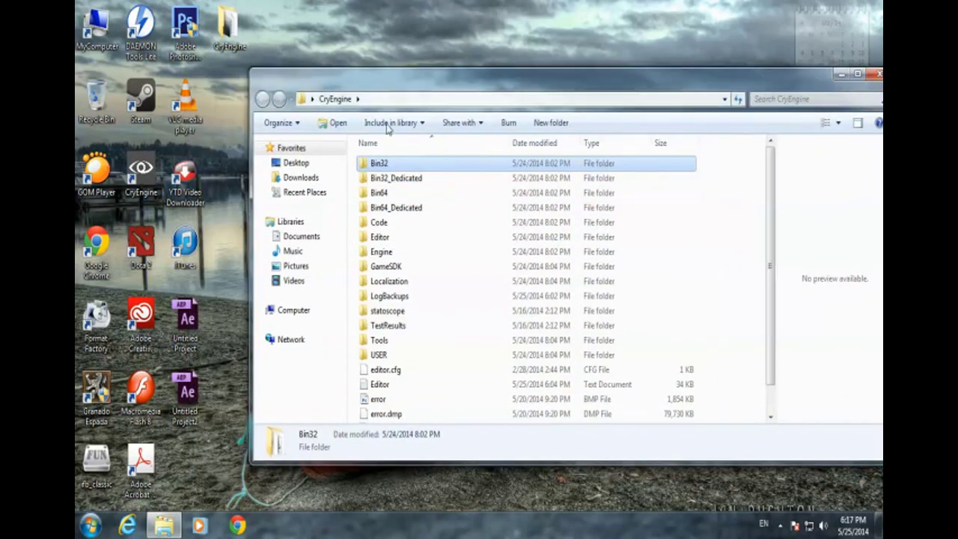
Step: Launch the Editor application from the Bin64 folder and close the folder window
click(380, 193)
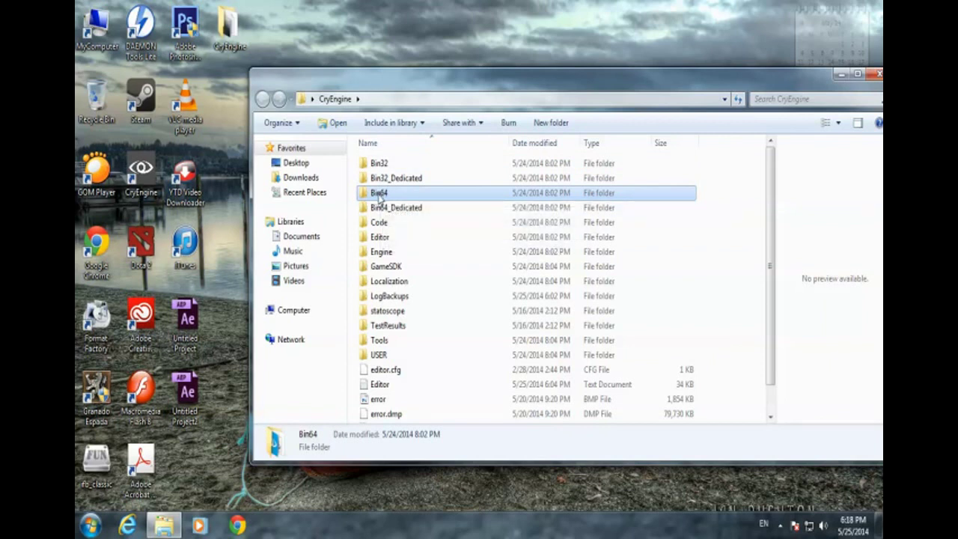
double_click(380, 196)
scroll(425, 300, down, 4)
scroll(425, 299, down, 5)
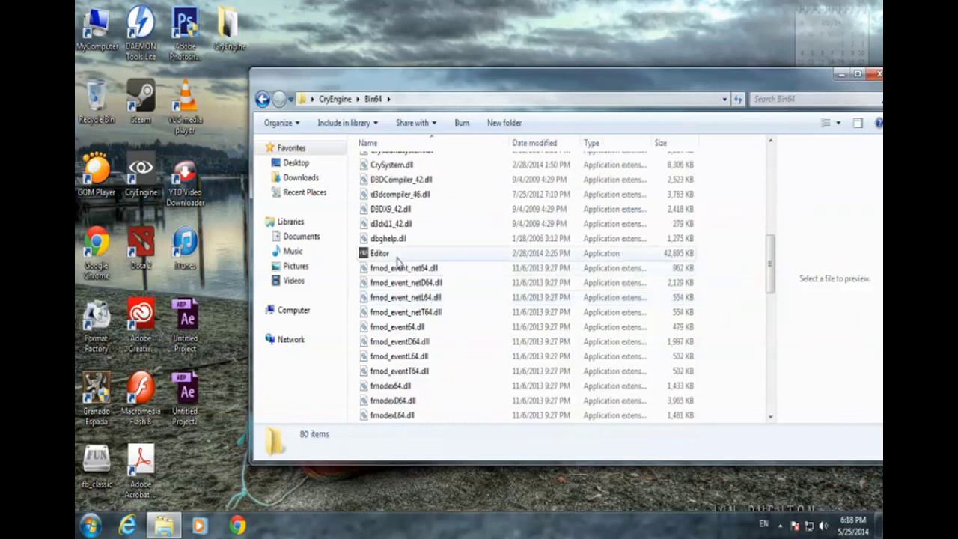
click(380, 254)
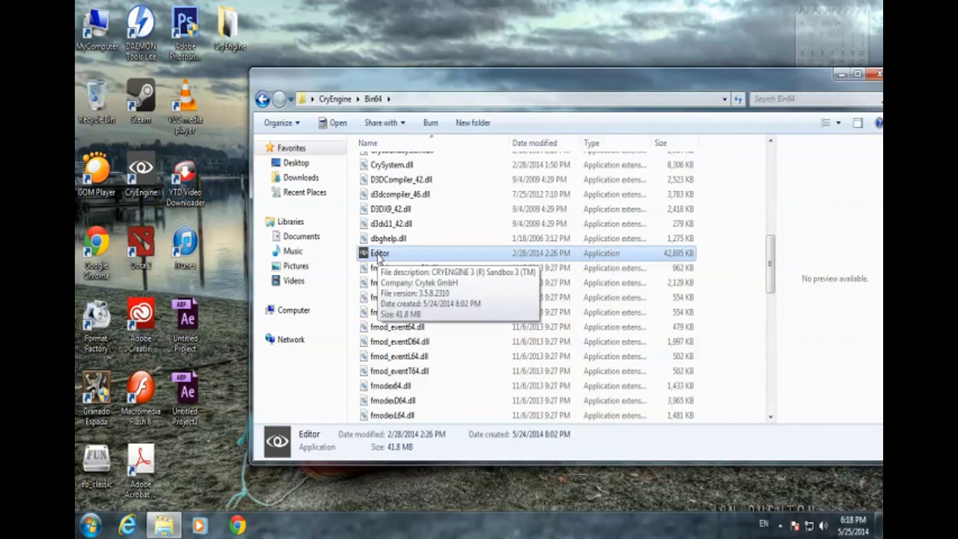
double_click(379, 255)
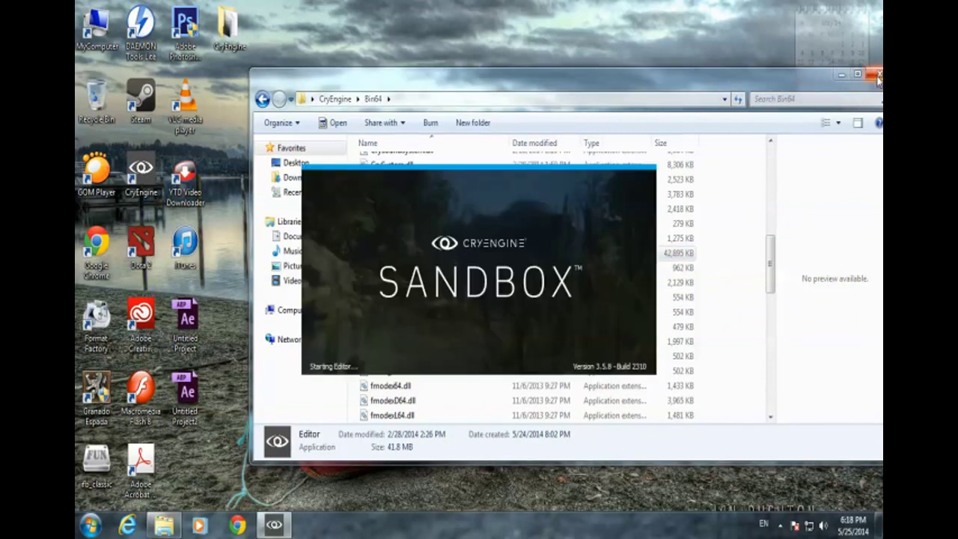
click(878, 76)
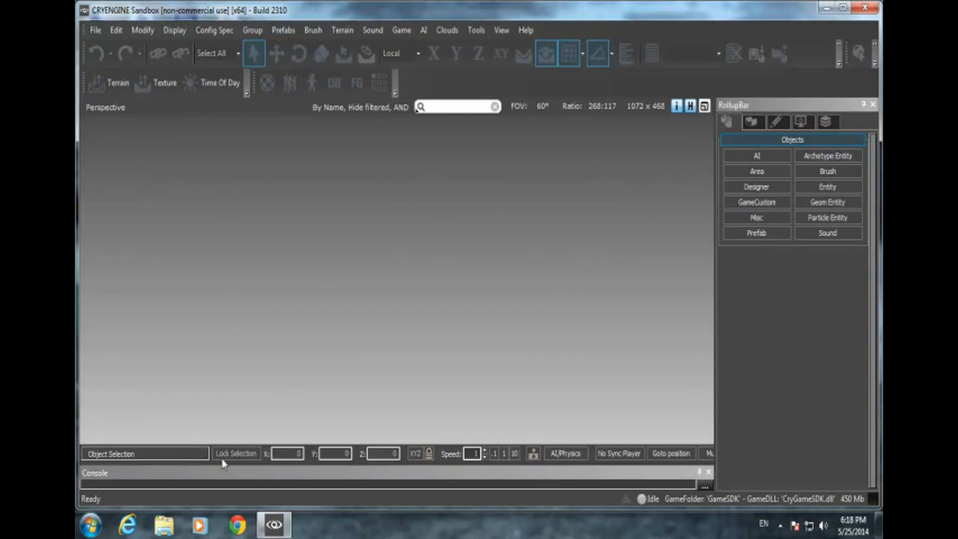
Step: Enlarge the Console to examine the editor's startup log, and shrink it back down
drag(256, 464, 258, 374)
click(245, 441)
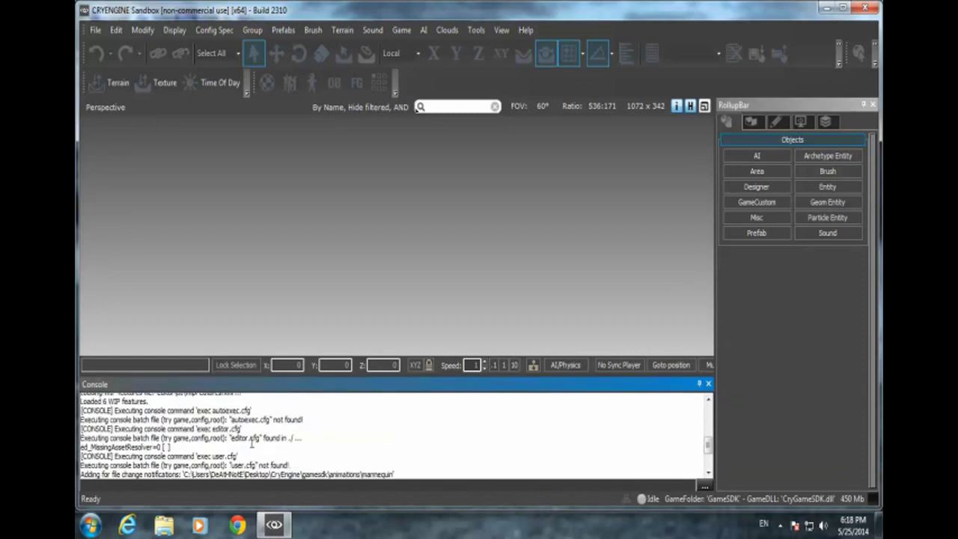
scroll(303, 424, up, 3)
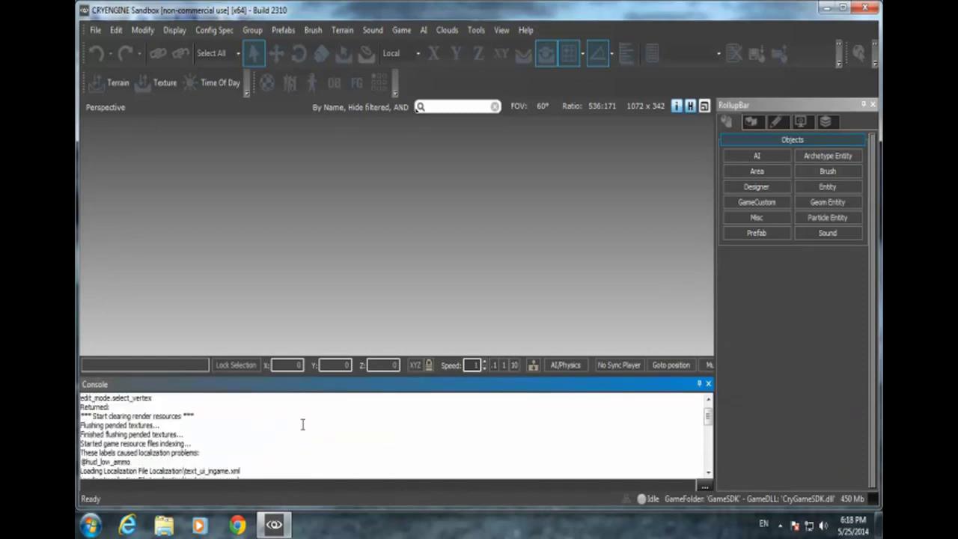
scroll(229, 442, down, 2)
scroll(230, 434, down, 2)
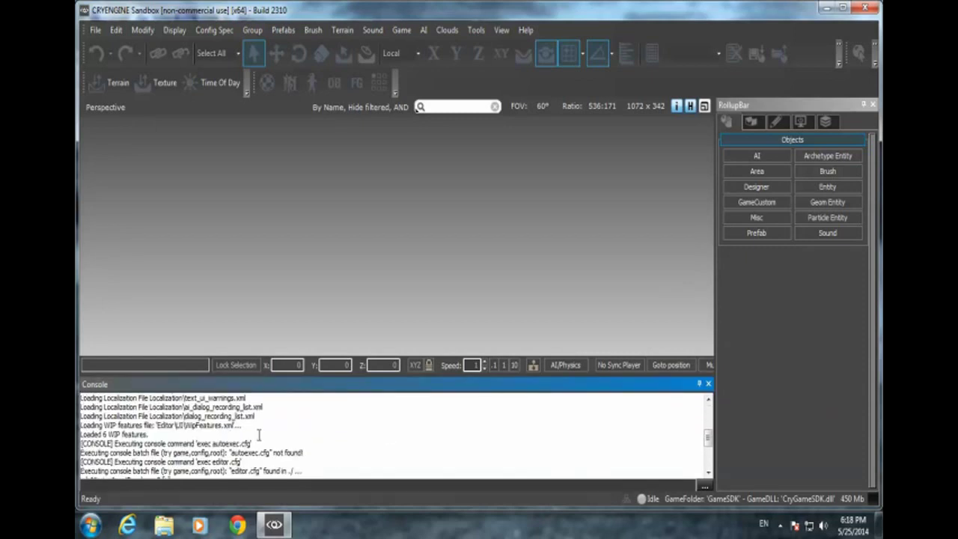
scroll(255, 434, down, 3)
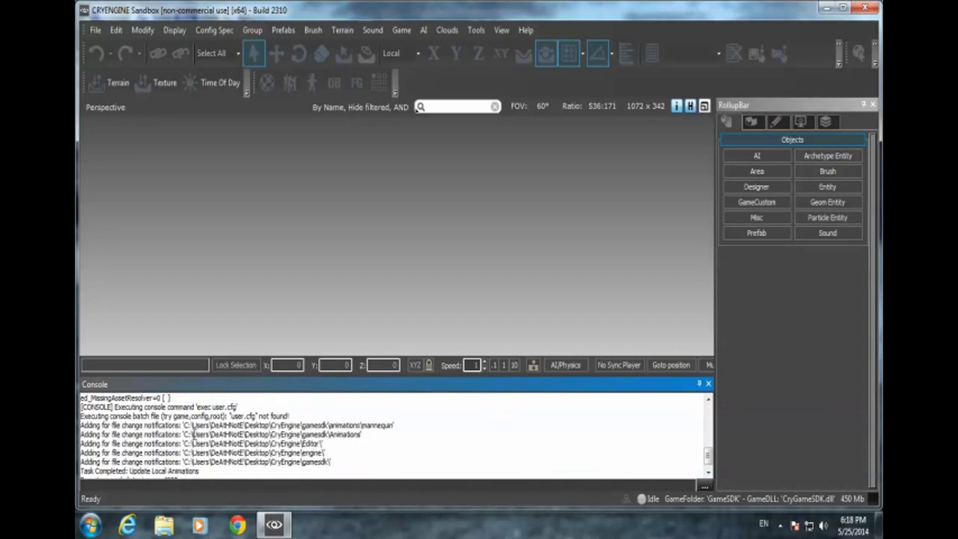
scroll(277, 428, down, 1)
scroll(127, 431, up, 1)
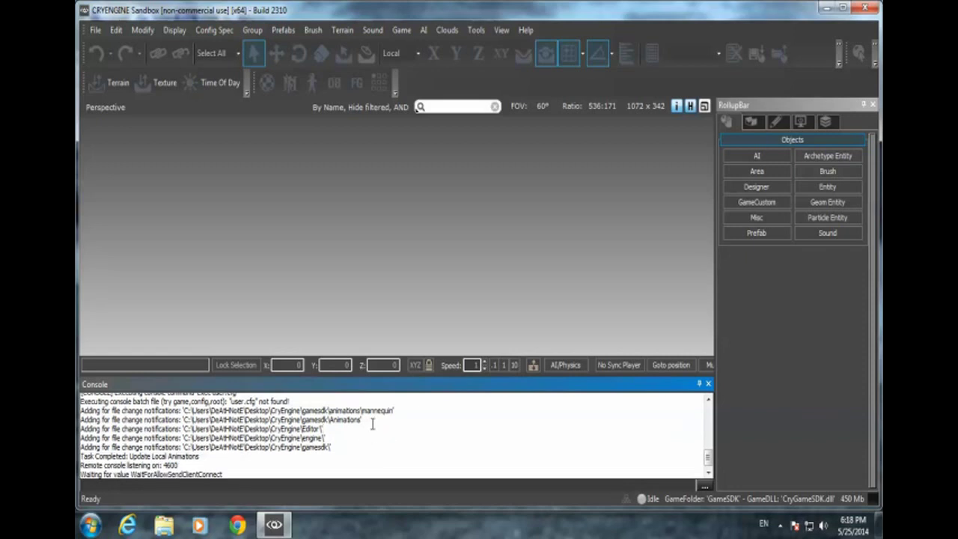
drag(370, 376, 362, 459)
Step: Widen the RollupBar slightly and look through its object, terrain, modelling and layer tools
mouse_move(715, 210)
mouse_down()
mouse_move(667, 203)
mouse_move(427, 218)
mouse_move(736, 220)
mouse_move(706, 220)
mouse_up()
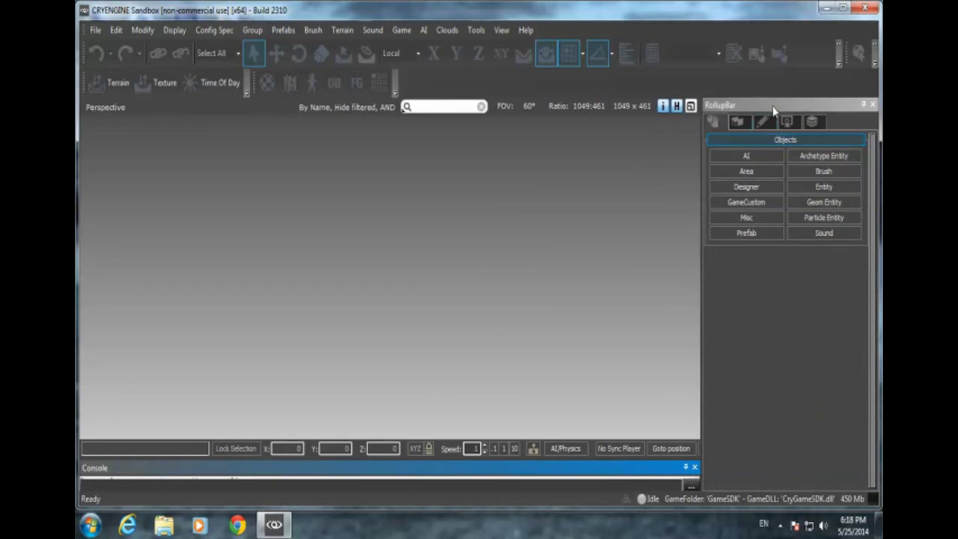
click(740, 128)
drag(767, 110, 808, 134)
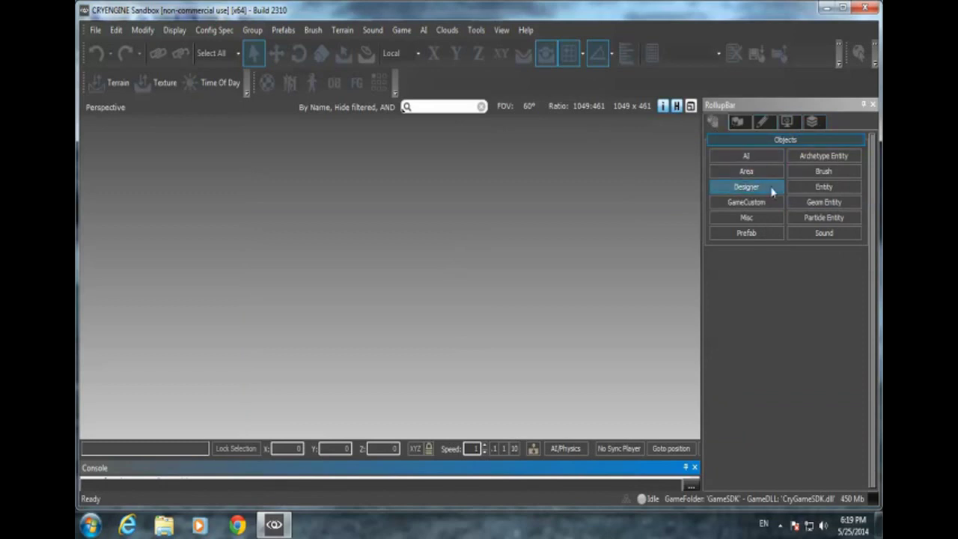
click(823, 188)
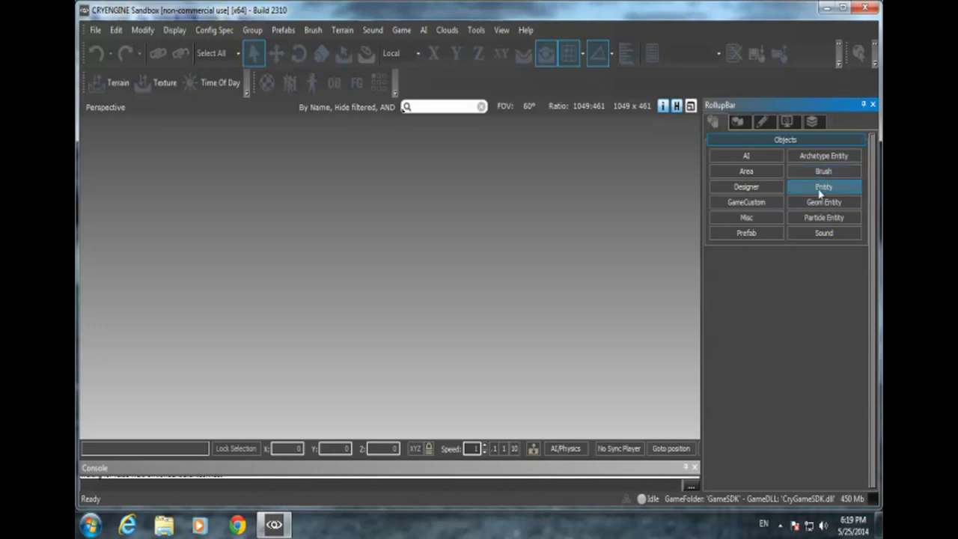
click(739, 124)
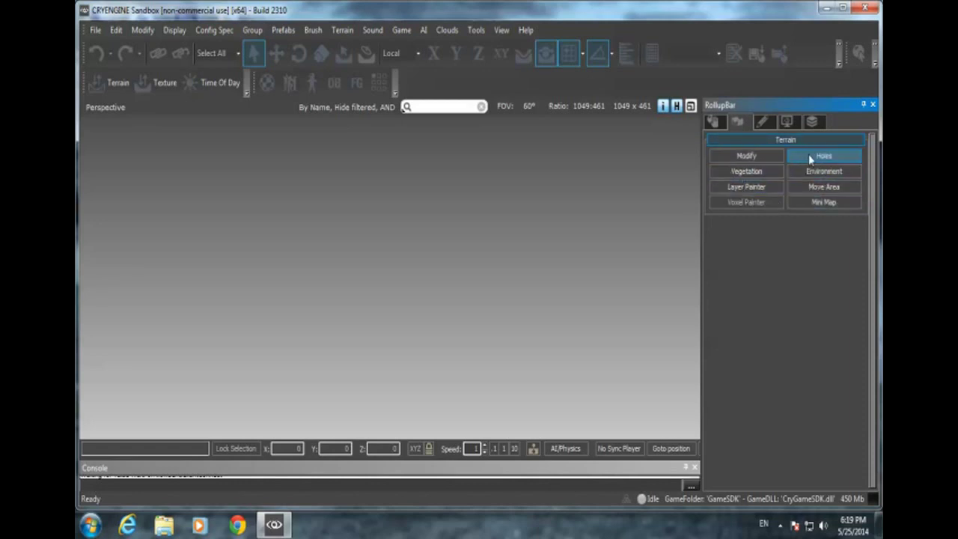
click(763, 122)
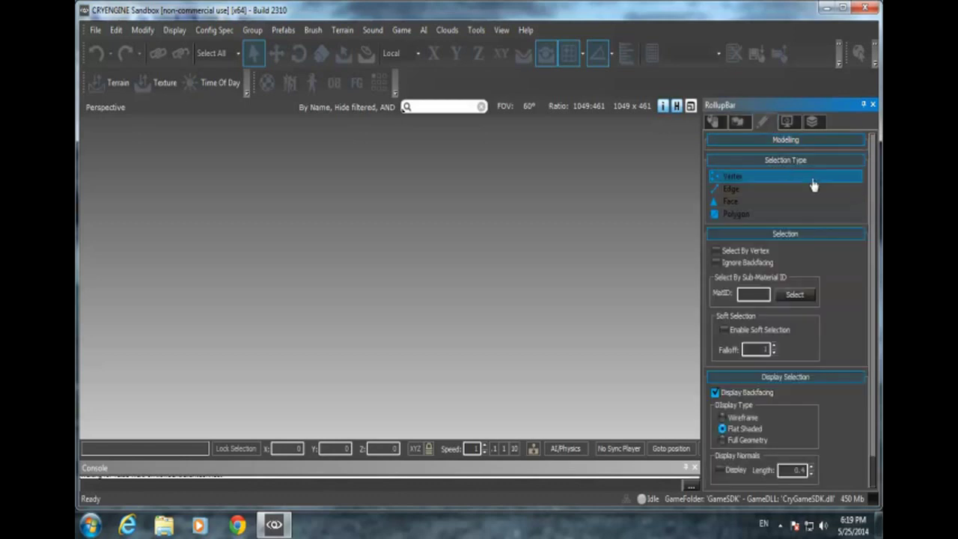
click(788, 126)
click(810, 123)
click(759, 123)
click(811, 122)
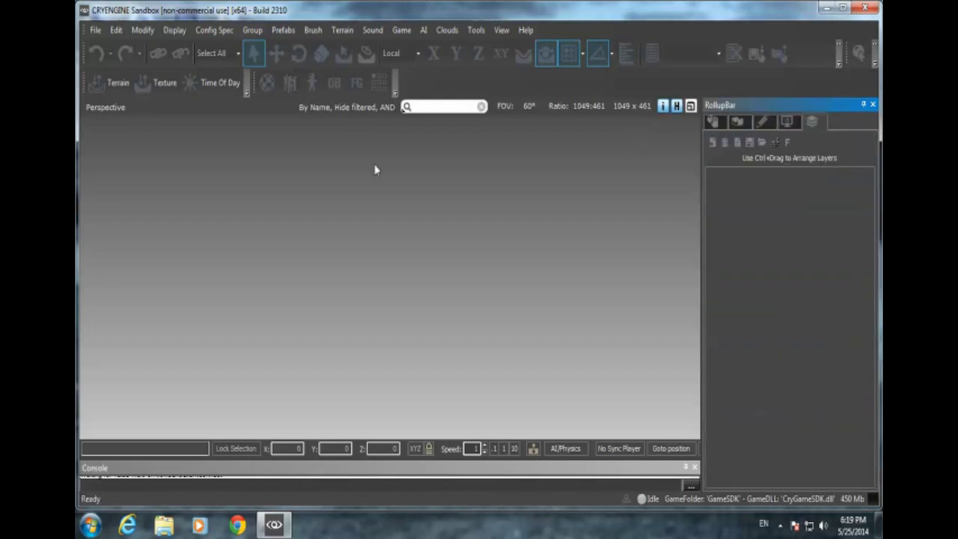
Step: Cycle through the Move, Rotate and Scale modes and activate the mode that follows Scale
click(275, 58)
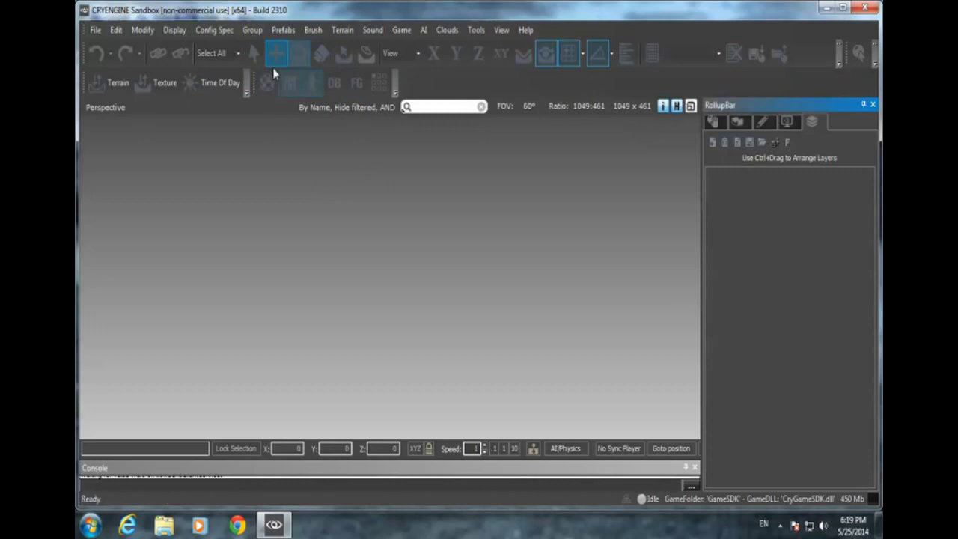
click(298, 60)
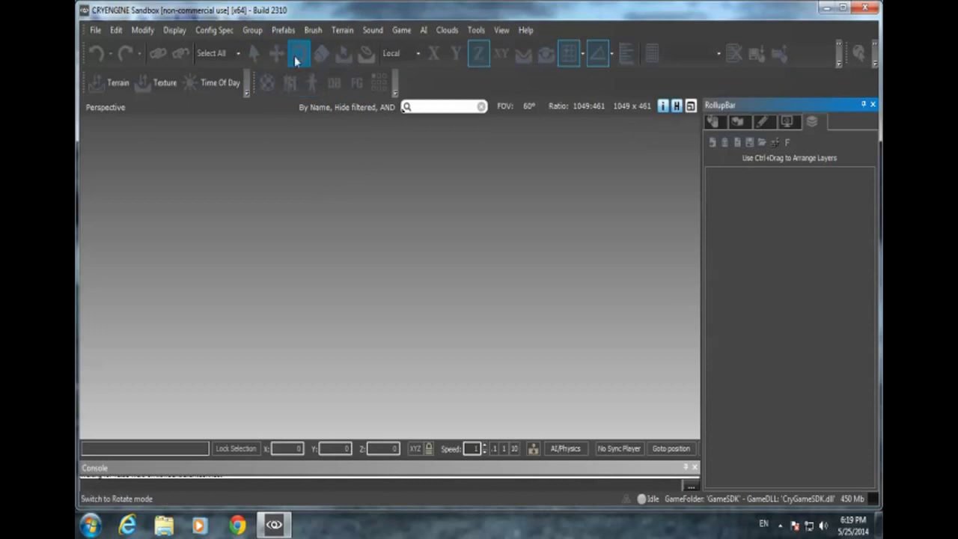
click(320, 53)
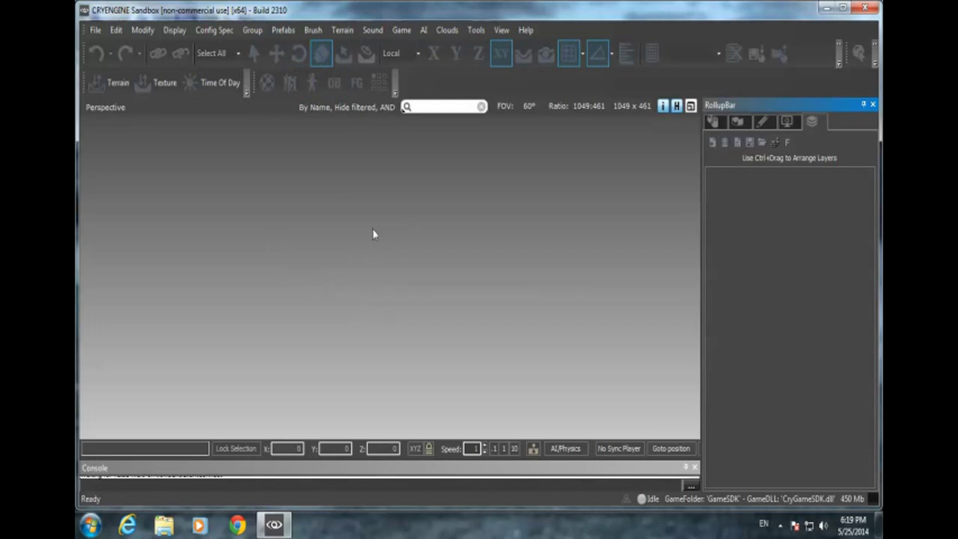
click(343, 58)
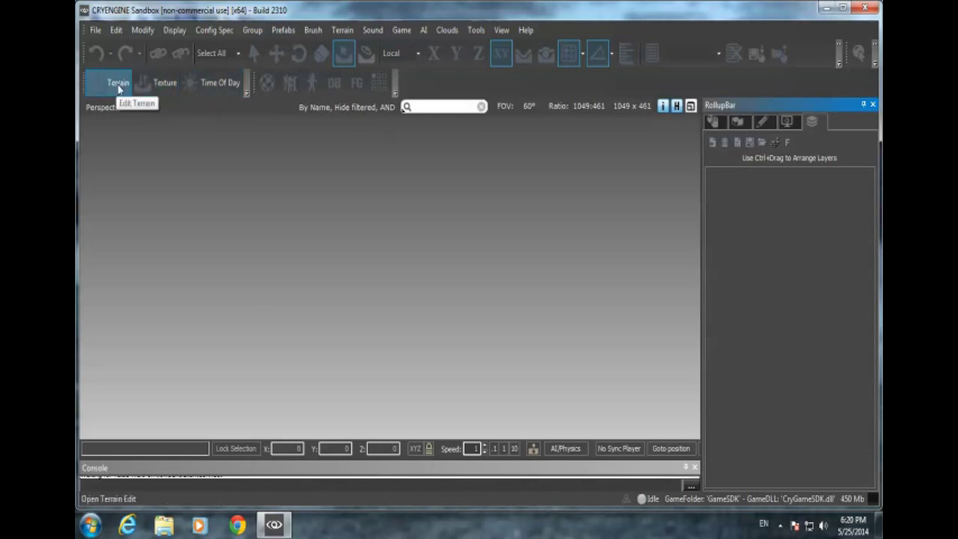
Step: Try the High configuration spec and switch it to Medium
click(215, 31)
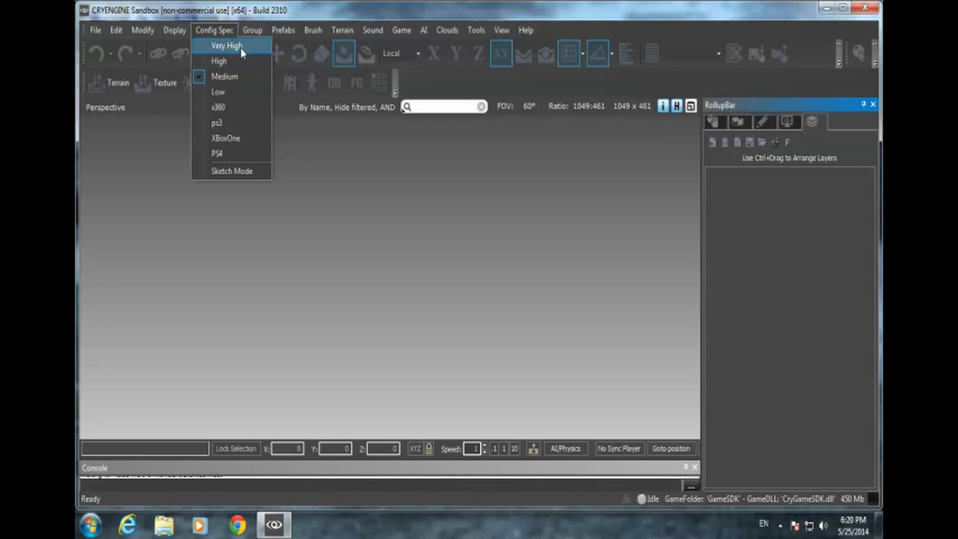
click(240, 47)
click(217, 31)
click(224, 31)
click(224, 33)
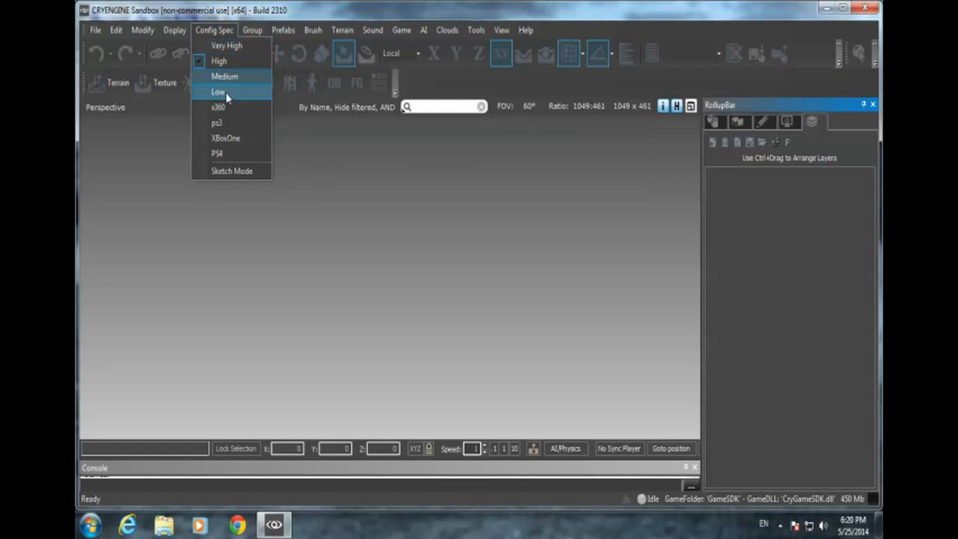
click(225, 76)
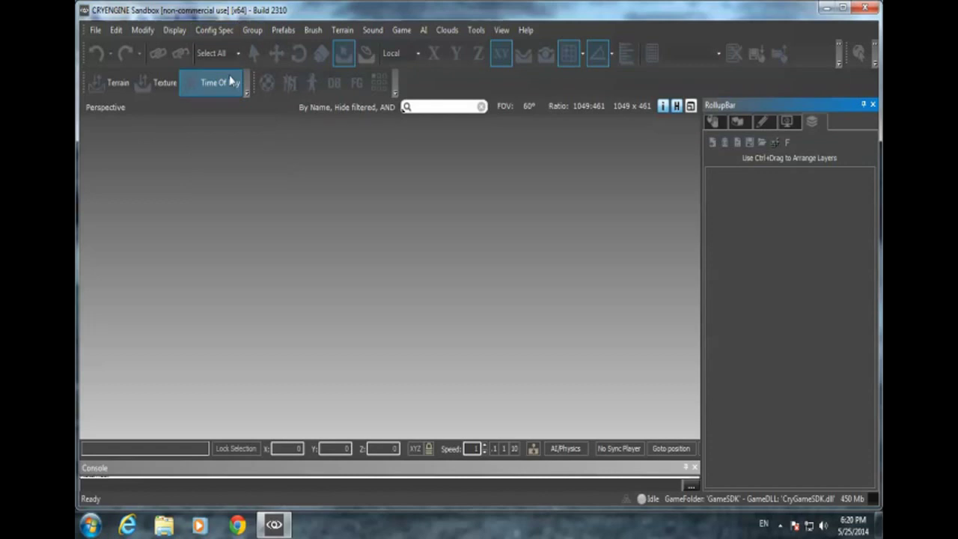
Step: Set the configuration spec to Low and check the active quality preset
click(214, 30)
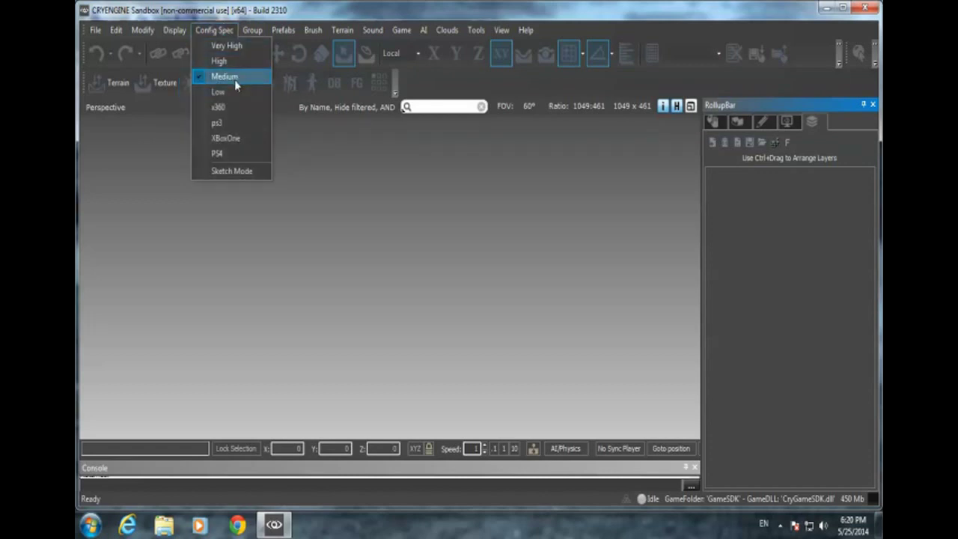
click(223, 94)
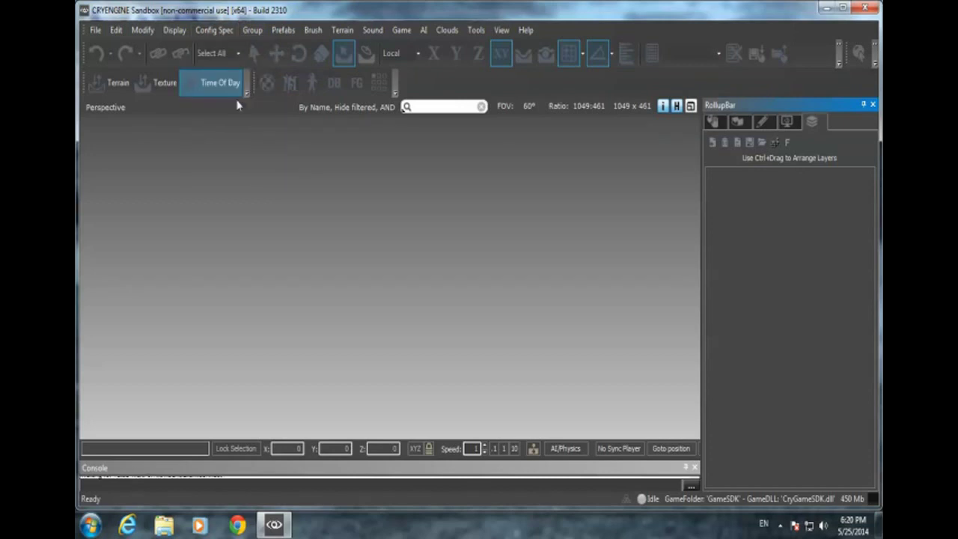
click(214, 30)
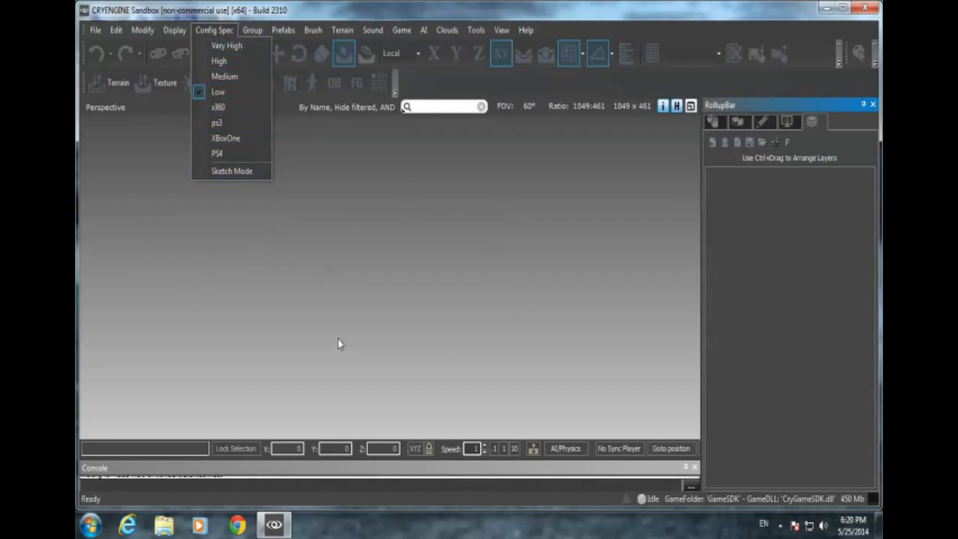
click(218, 30)
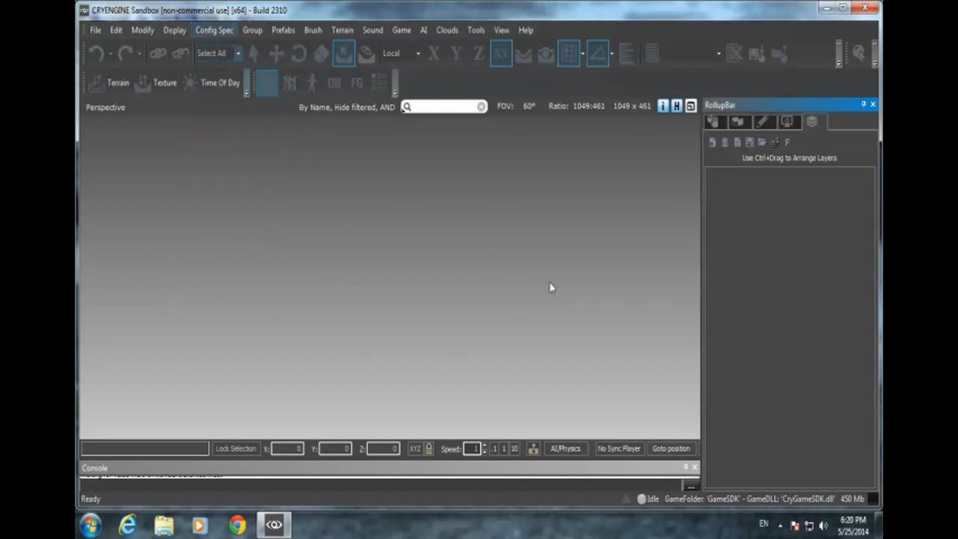